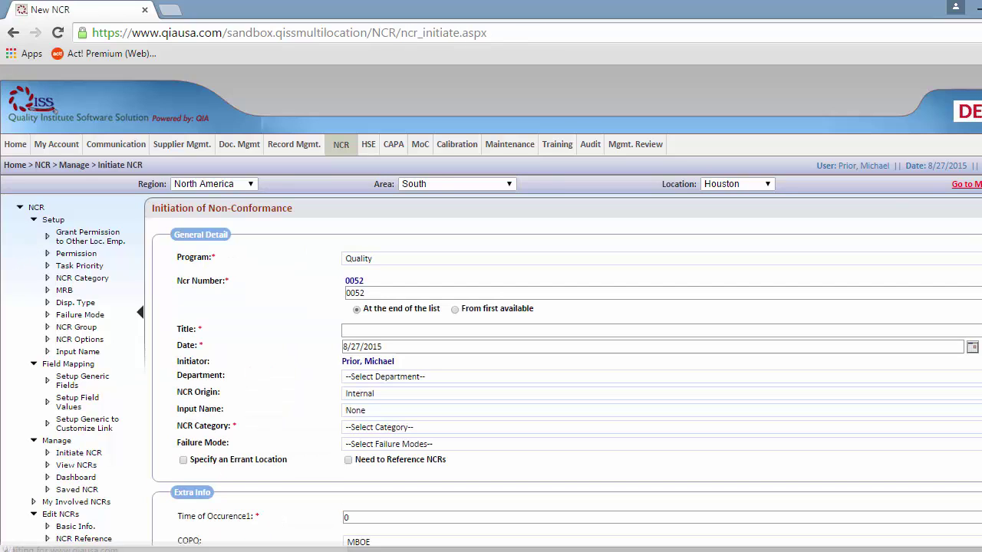
# - Review the NCR initiation form's general details, including the available Program and Department choices
pyautogui.scroll(-4, 491, 307)
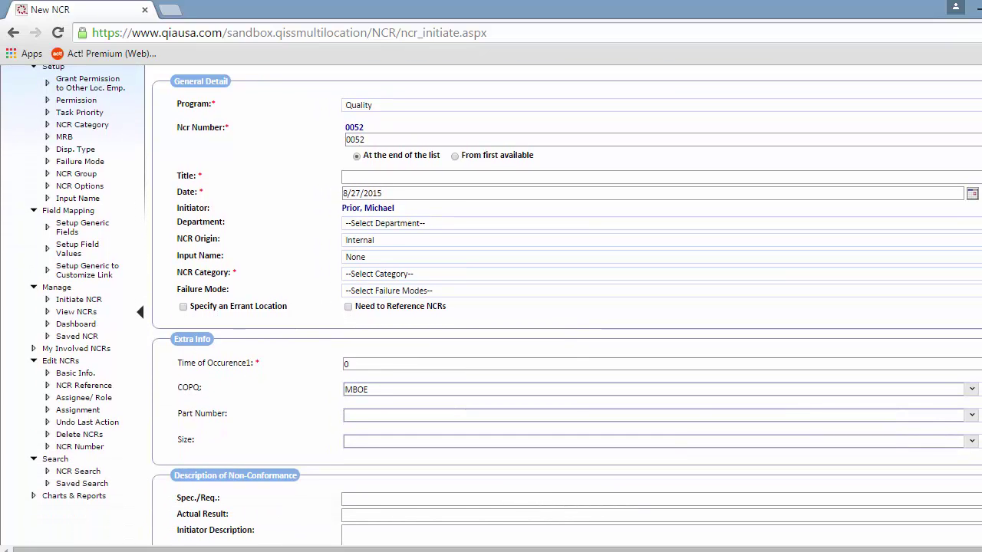
pyautogui.scroll(1, 490, 307)
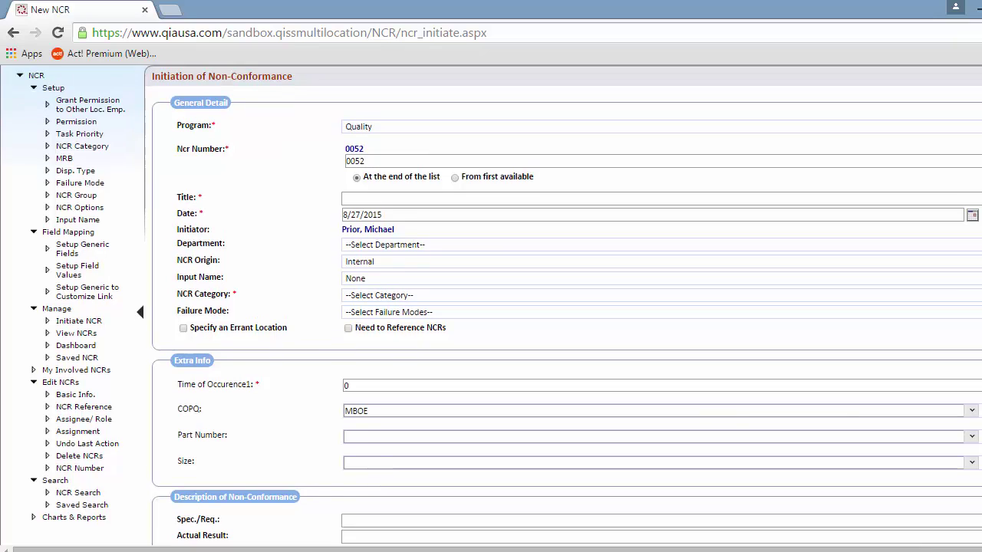
pyautogui.click(426, 134)
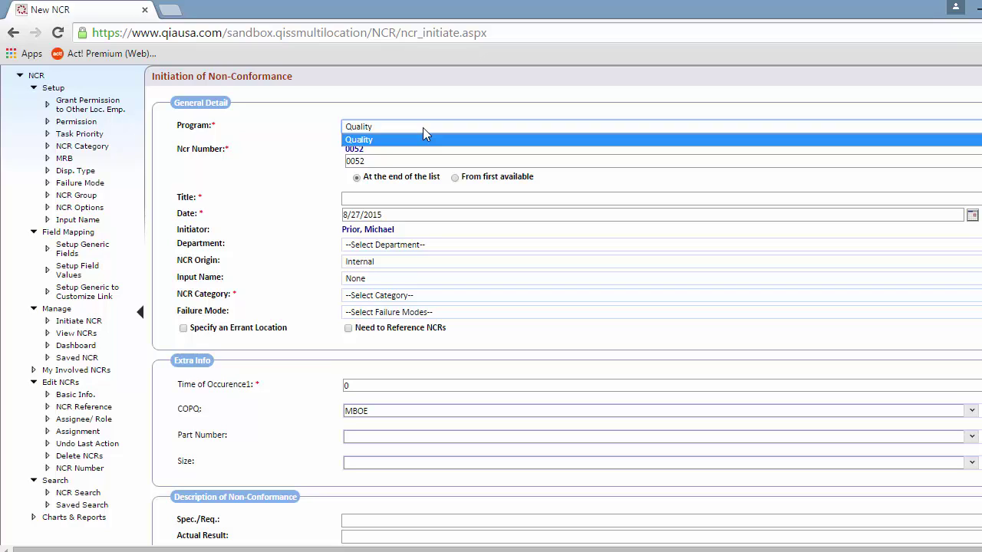
pyautogui.click(423, 127)
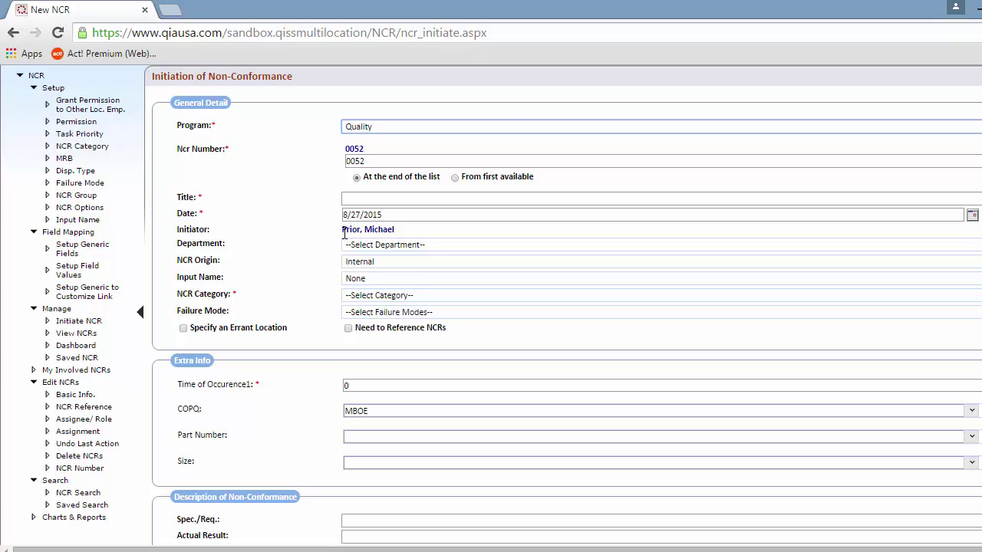
pyautogui.click(378, 251)
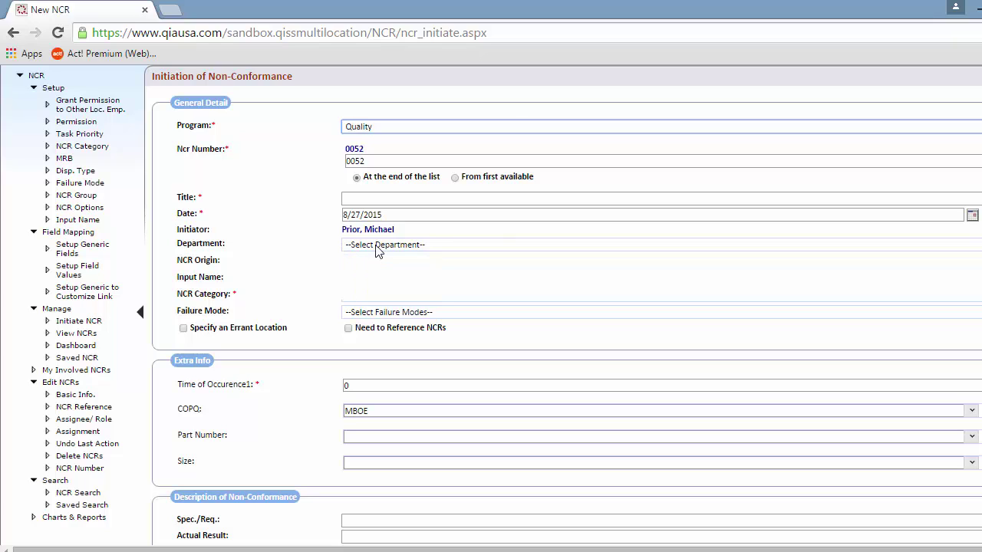
pyautogui.click(378, 251)
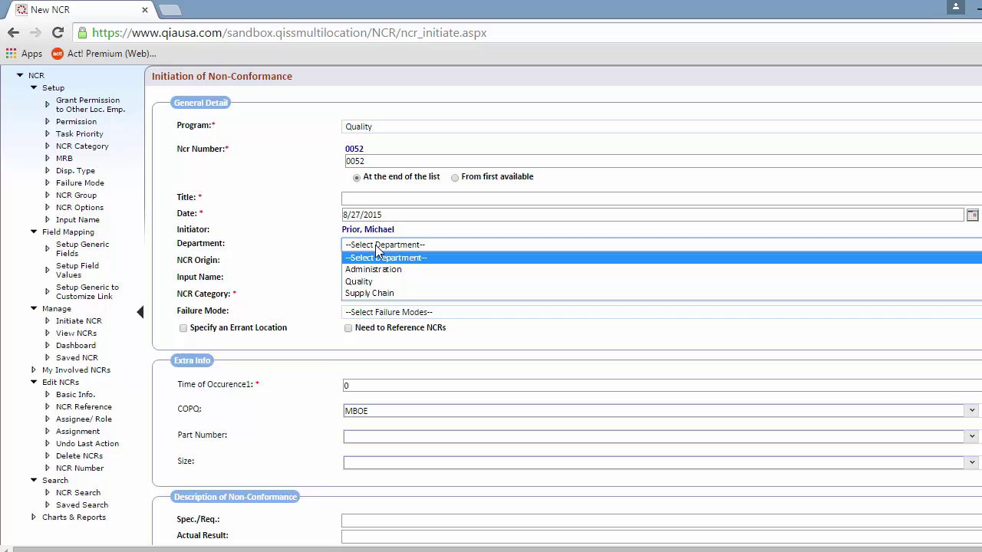
pyautogui.click(378, 251)
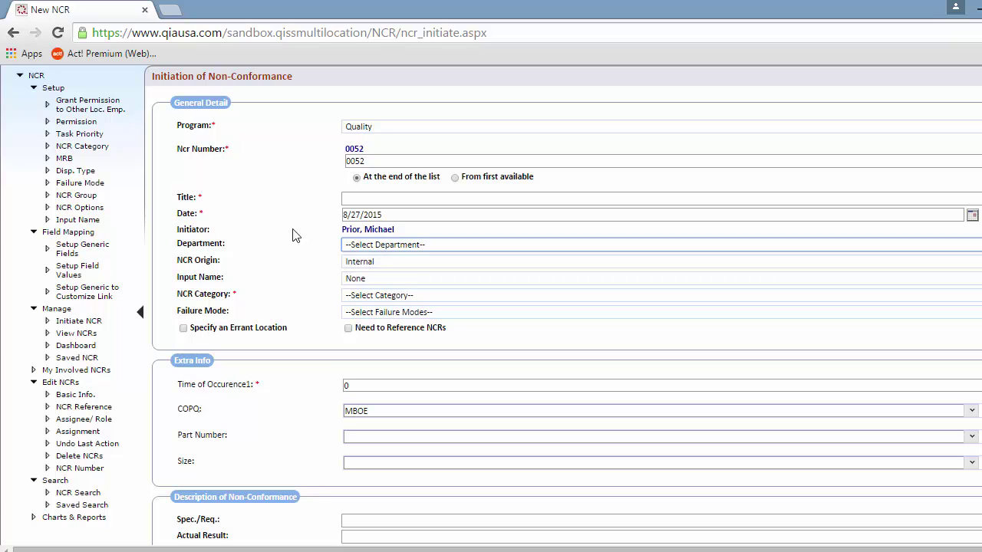
# - Examine the available choices for NCR Origin, Input Name, NCR Category and Failure Mode
pyautogui.click(371, 261)
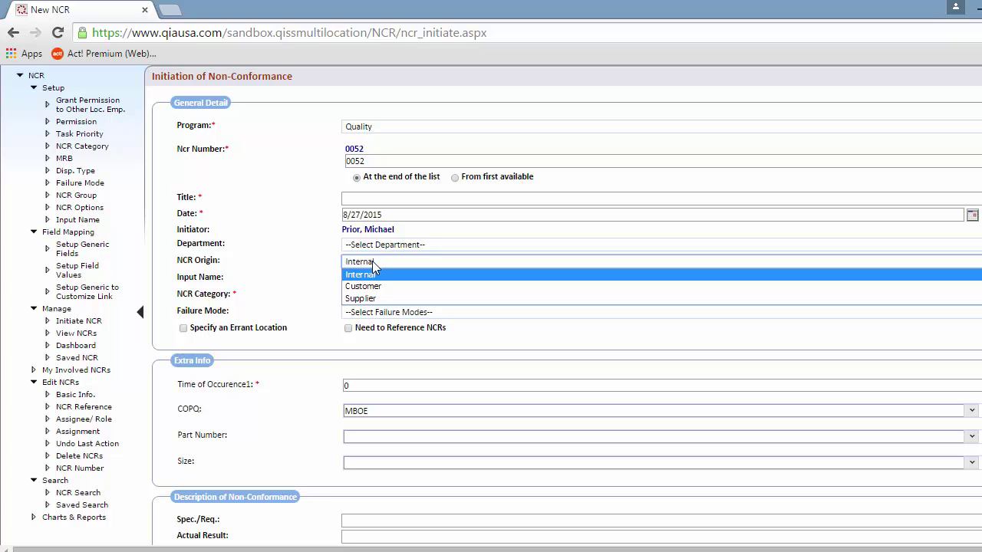
pyautogui.click(361, 274)
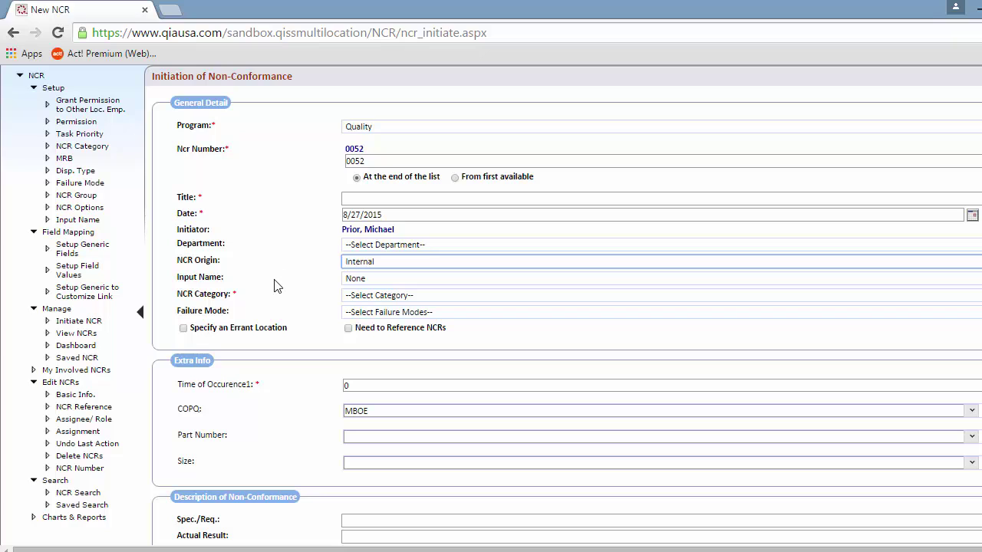
pyautogui.click(350, 282)
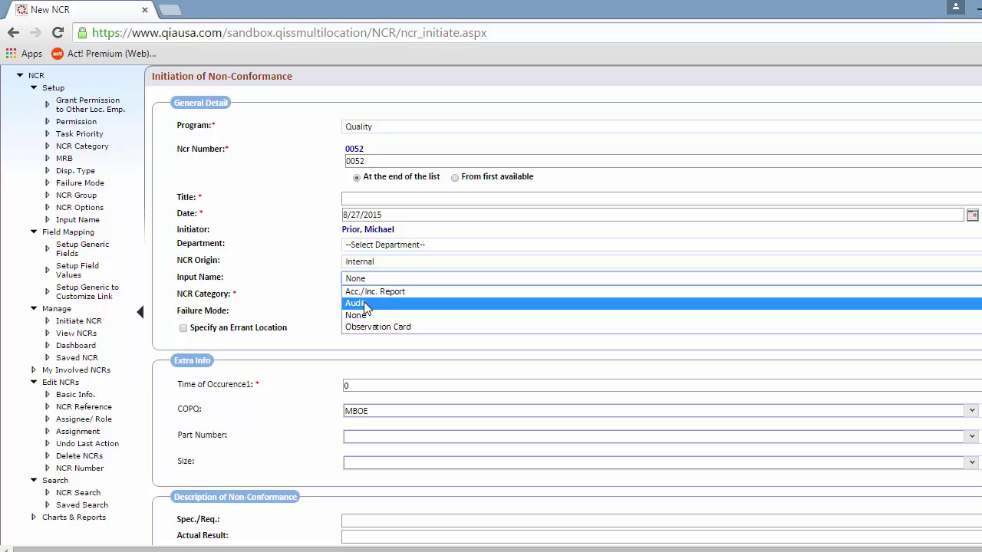
pyautogui.click(332, 300)
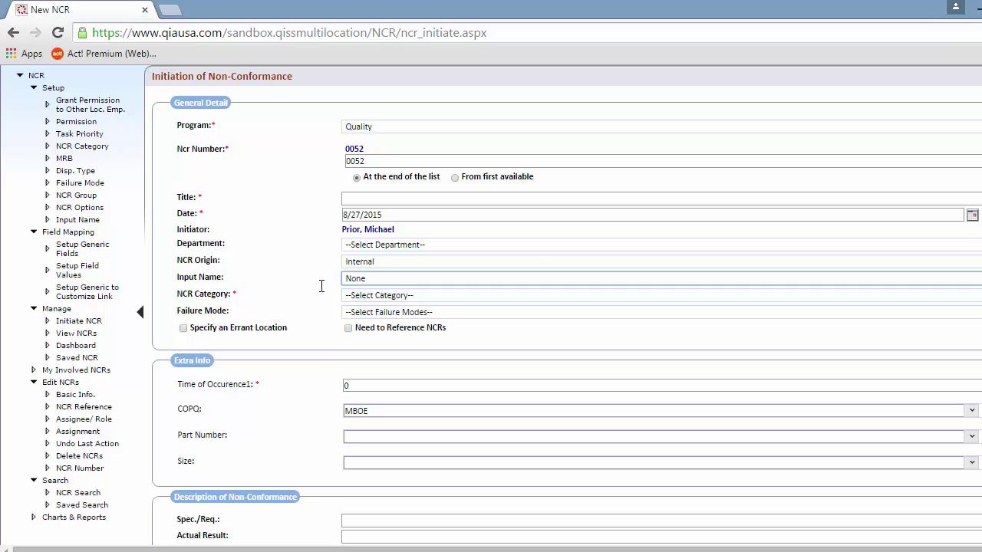
pyautogui.click(382, 298)
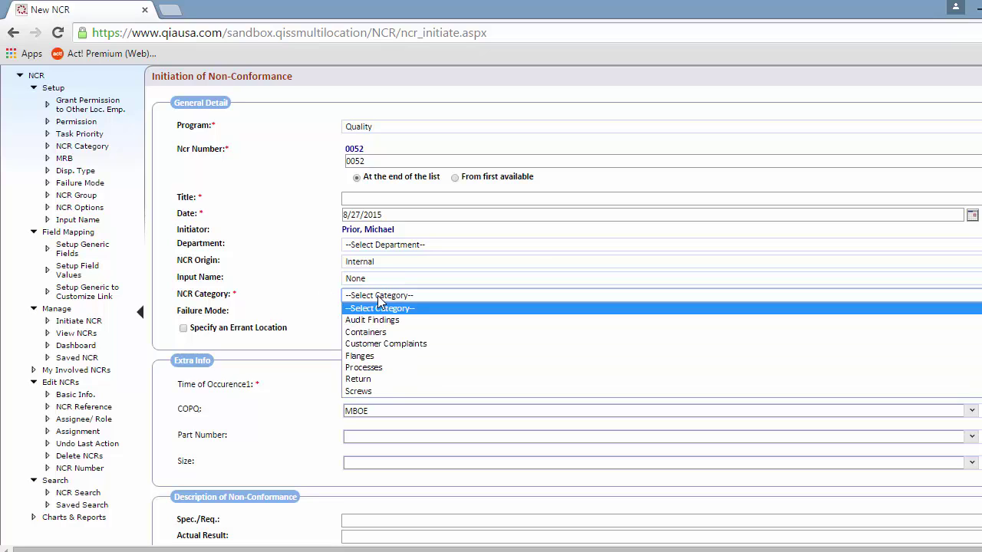
pyautogui.click(353, 297)
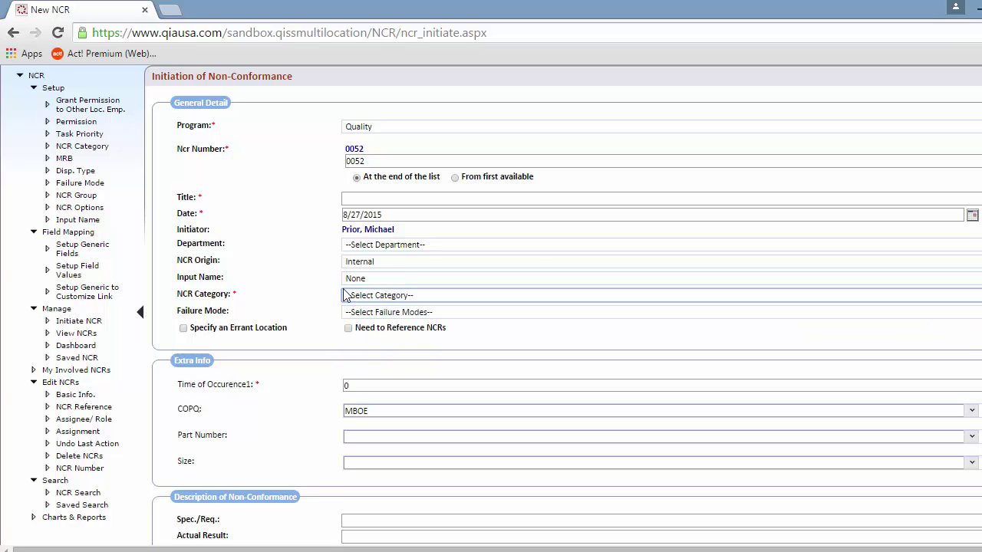
pyautogui.click(360, 317)
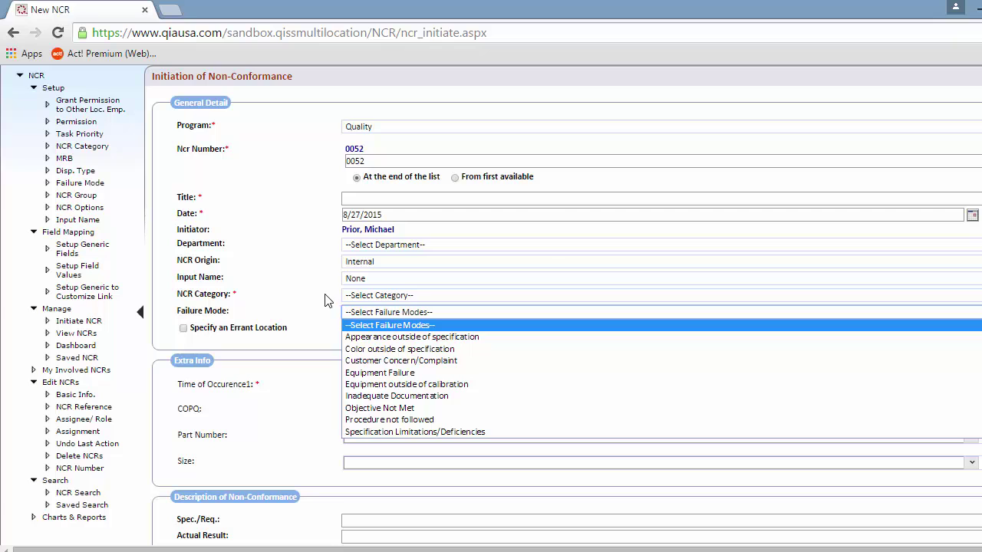
pyautogui.click(345, 326)
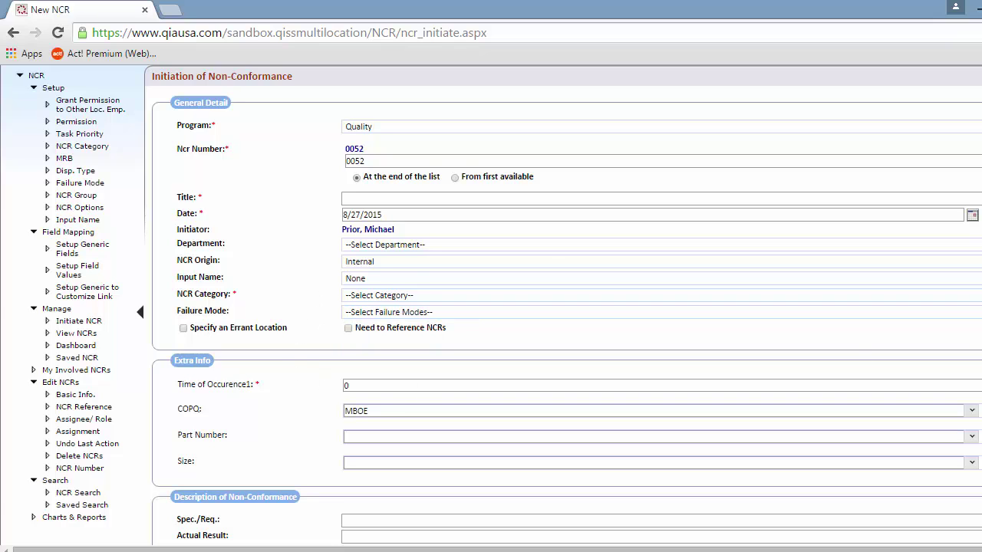
# - Assign the Quality Supervisor from the Quality Department as the employee responsible and review the follow-up fields
pyautogui.scroll(-2, 841, 268)
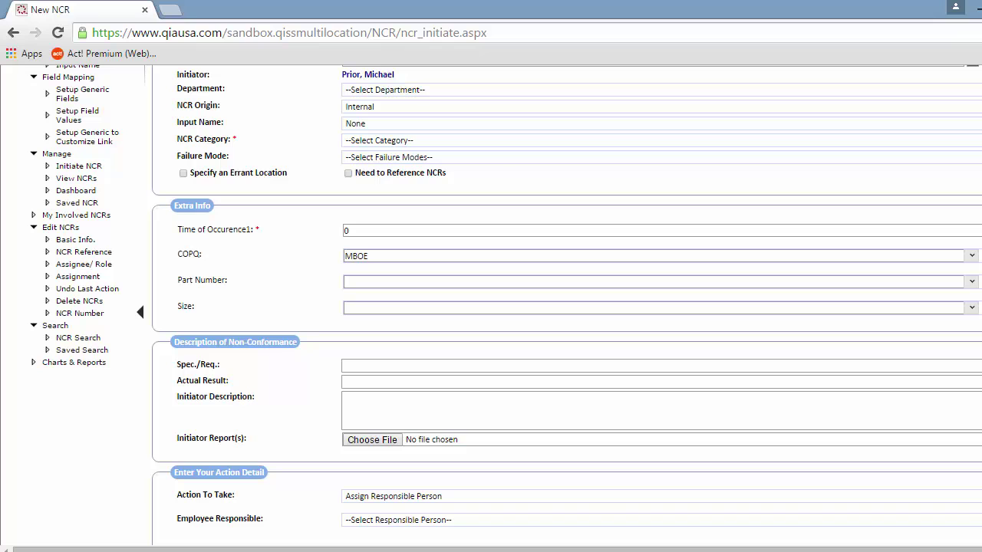
pyautogui.scroll(-3, 930, 370)
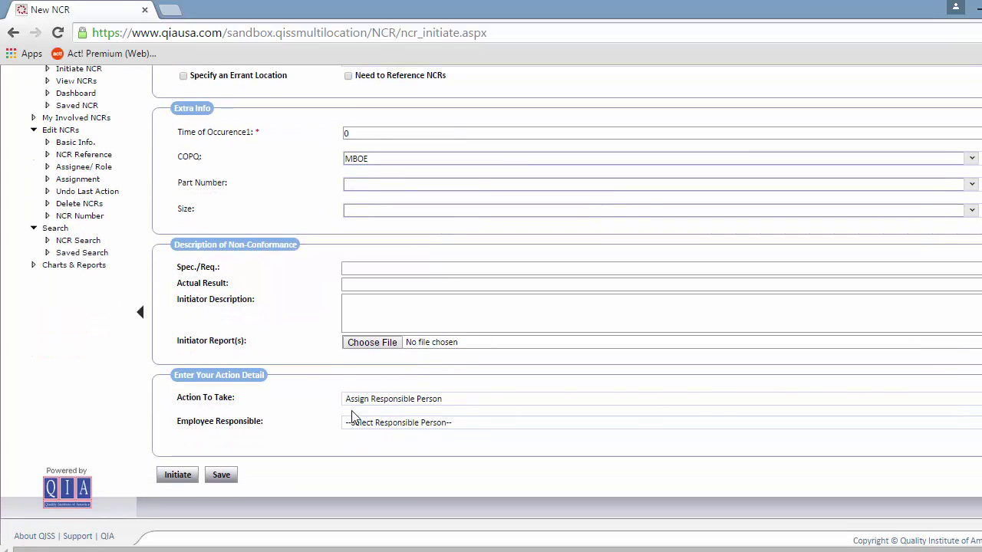
pyautogui.click(412, 425)
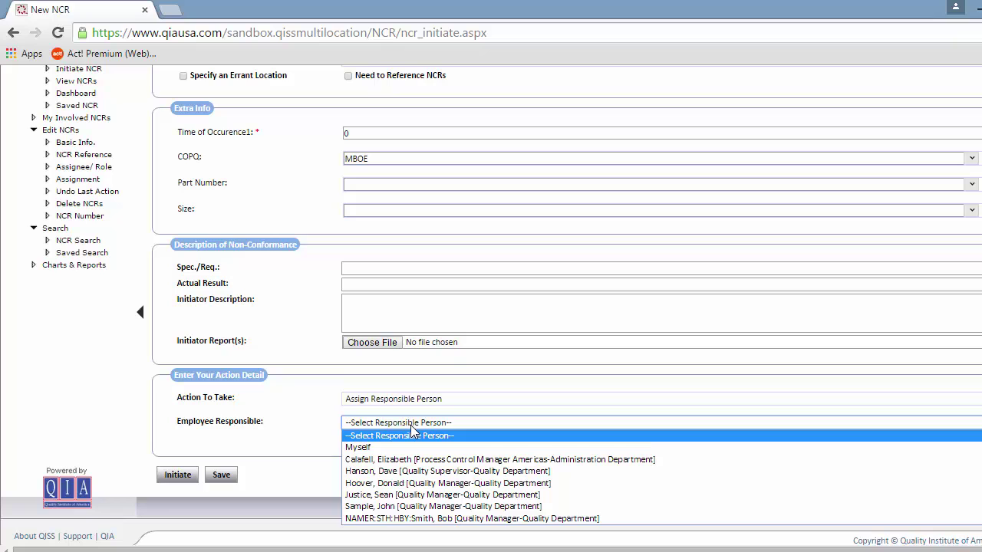
pyautogui.click(380, 471)
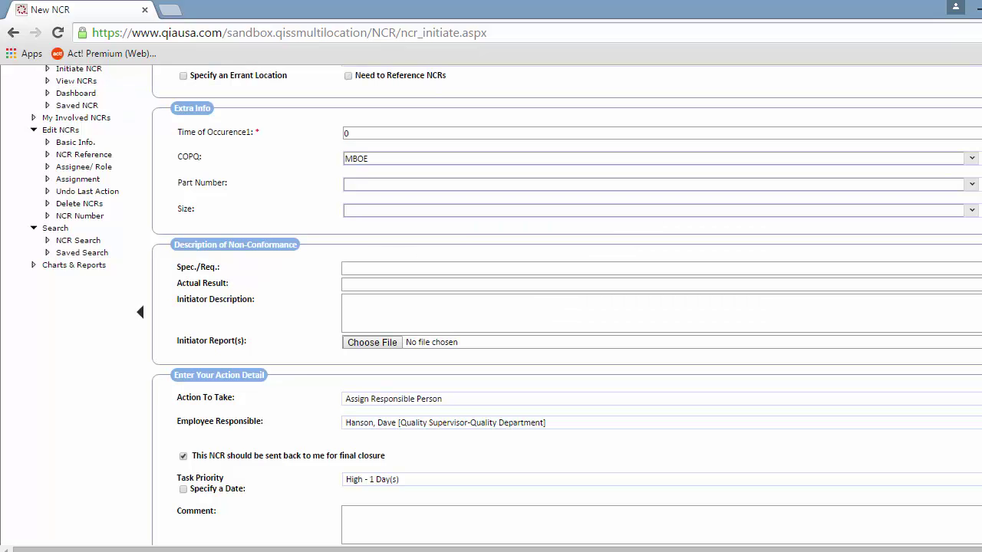
pyautogui.scroll(-3, 506, 305)
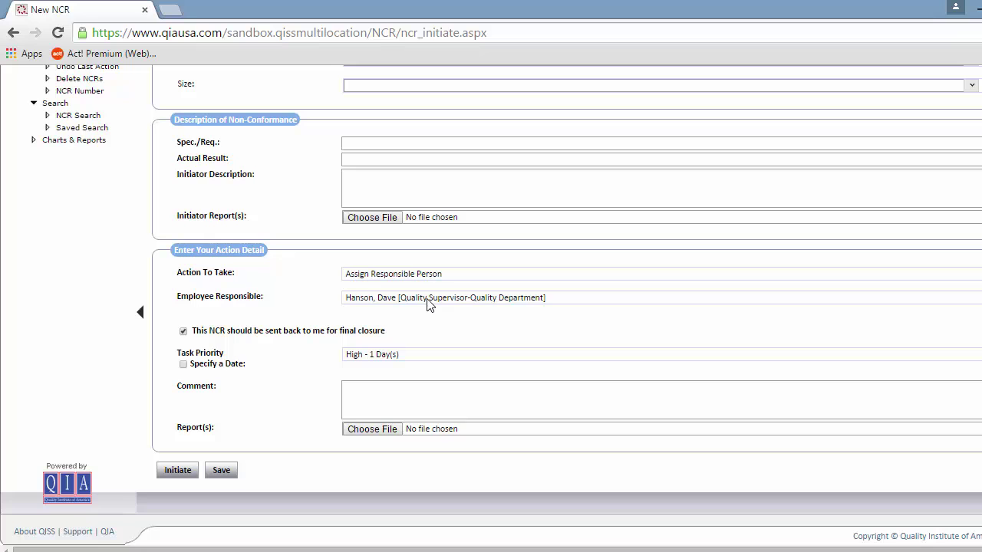
# - Keep Assign Responsible Person as the action, set the employee responsible to Myself, and view the next actions available
pyautogui.click(416, 278)
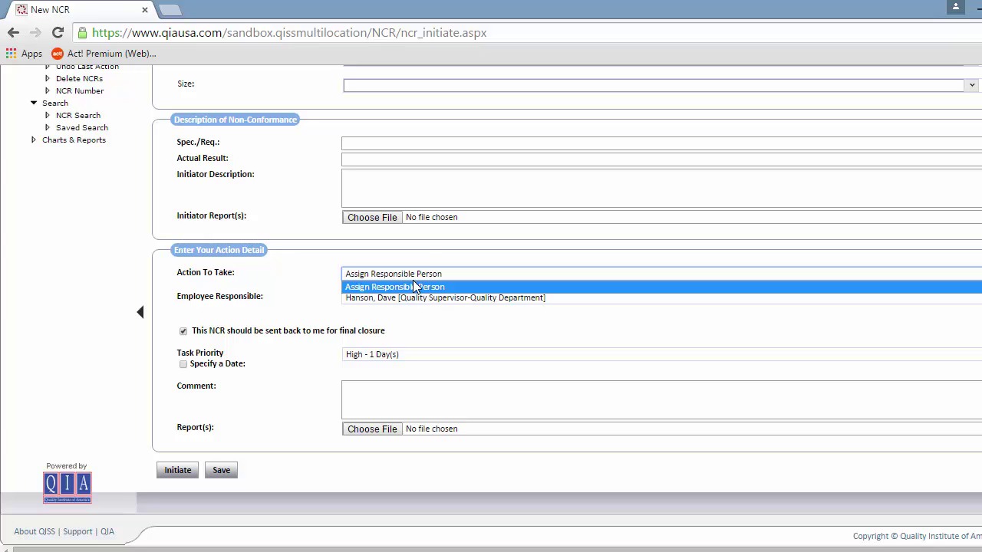
pyautogui.click(414, 286)
pyautogui.click(401, 300)
pyautogui.click(725, 281)
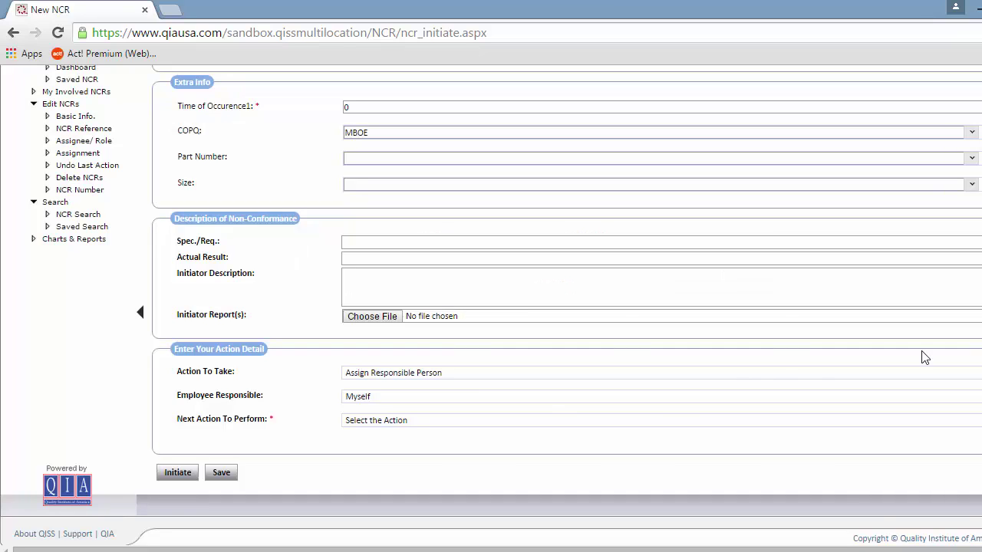
pyautogui.click(349, 427)
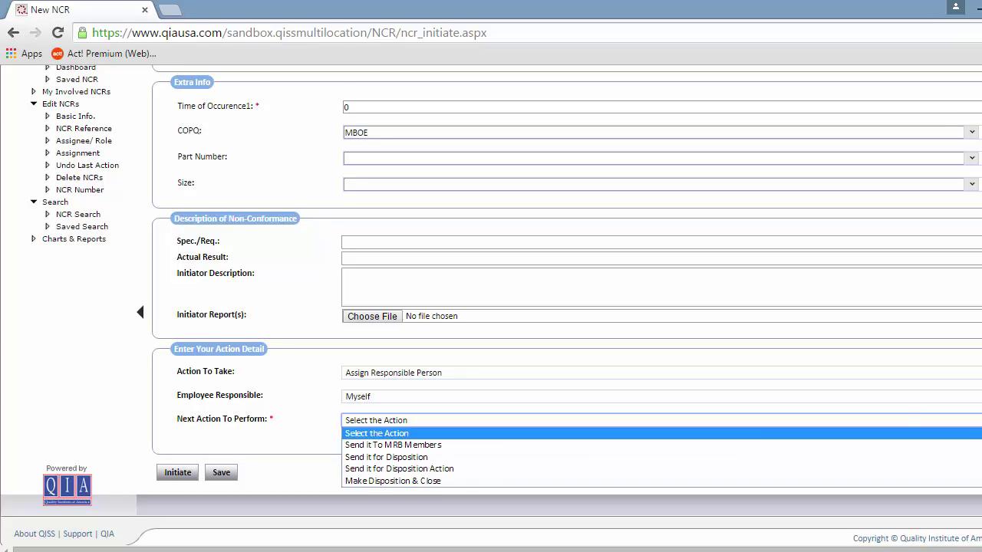
# - Open the Undo Last Action page for NCRs and examine its list of selectable NCRs
pyautogui.scroll(3, 491, 307)
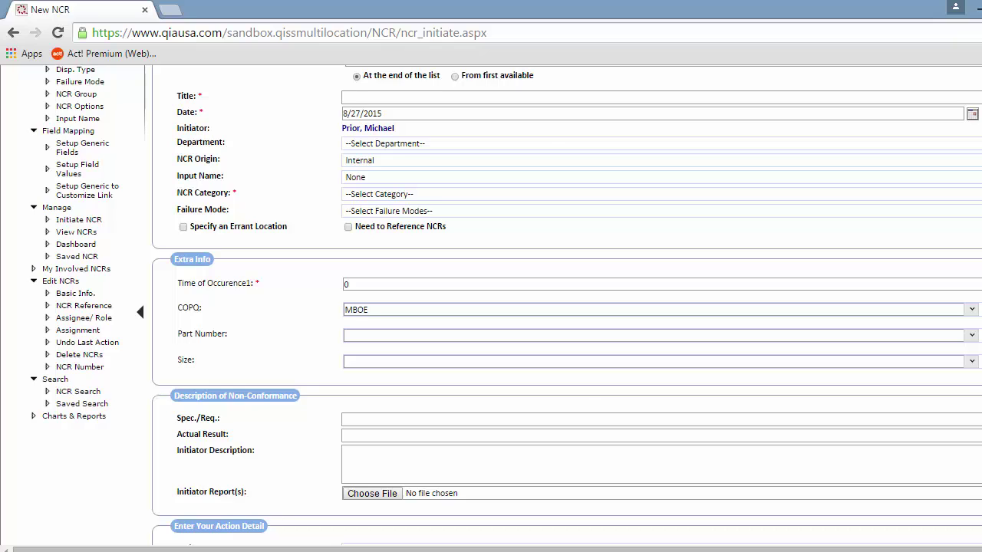
pyautogui.scroll(1, 491, 307)
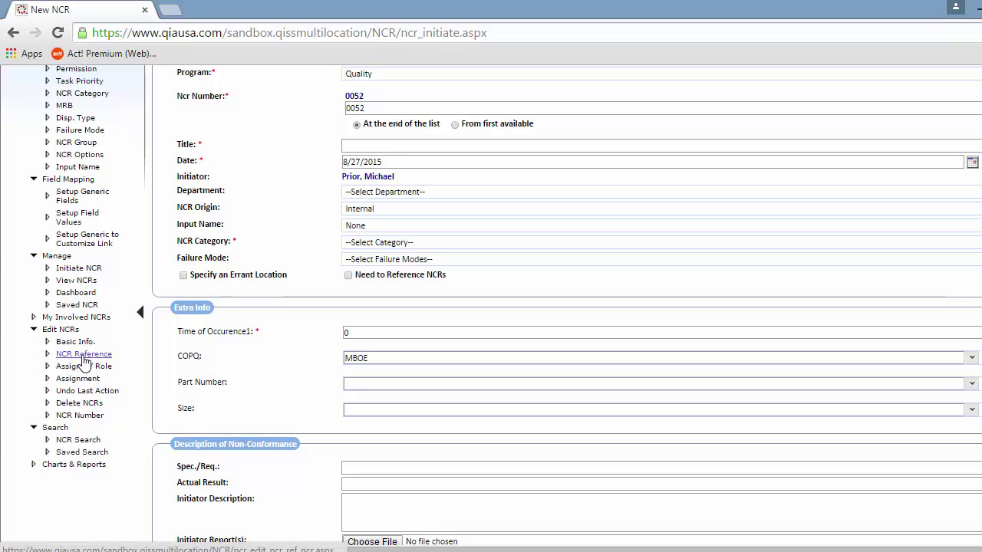
pyautogui.click(103, 392)
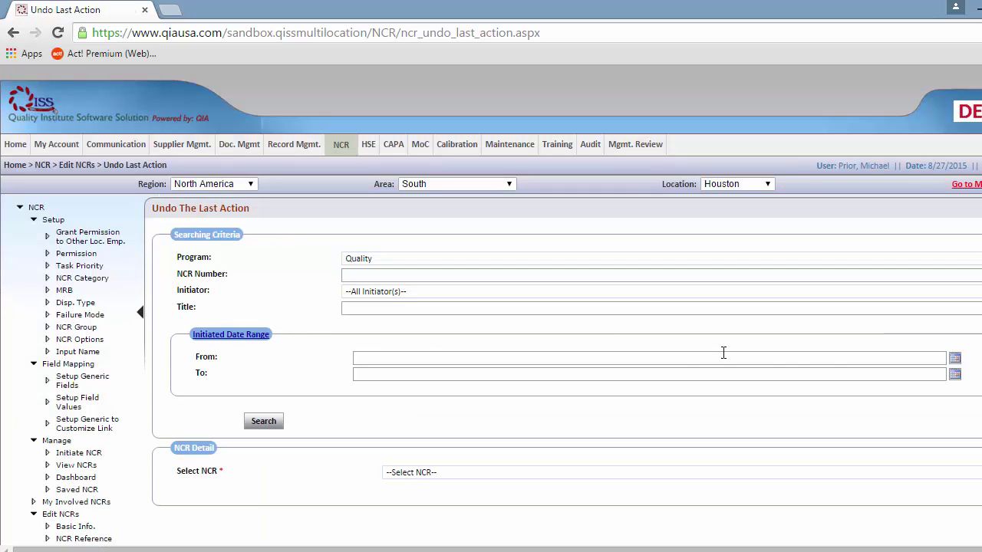
pyautogui.click(402, 477)
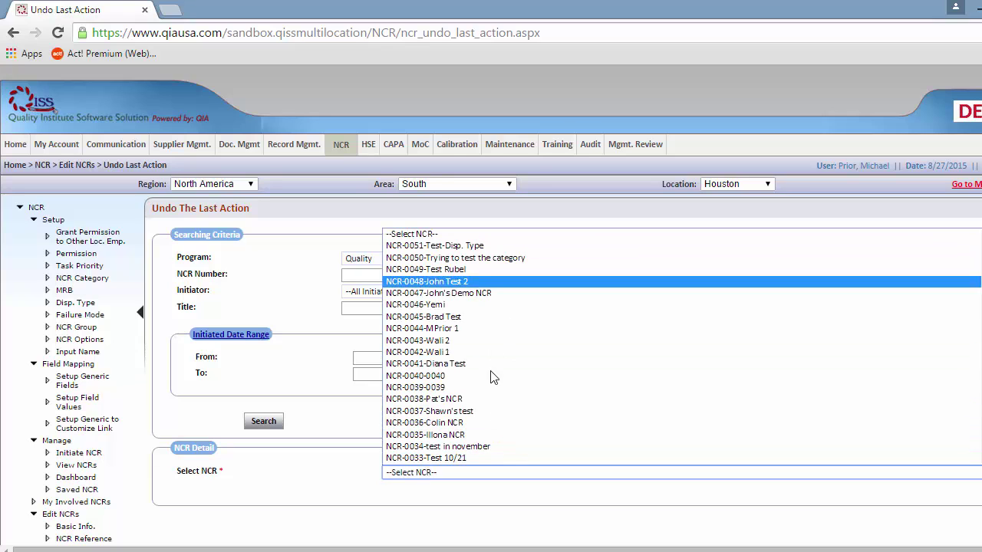
pyautogui.click(165, 515)
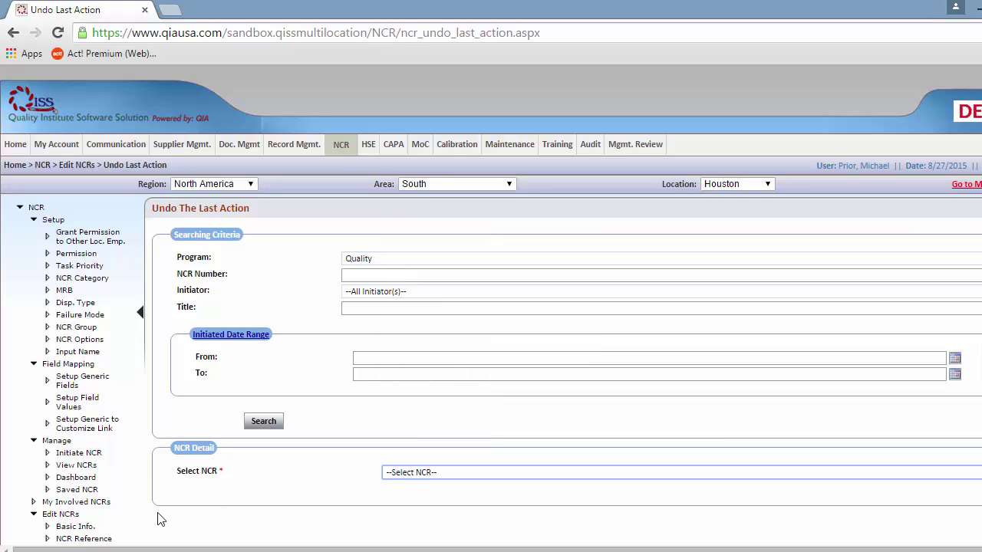
pyautogui.scroll(-3, 926, 407)
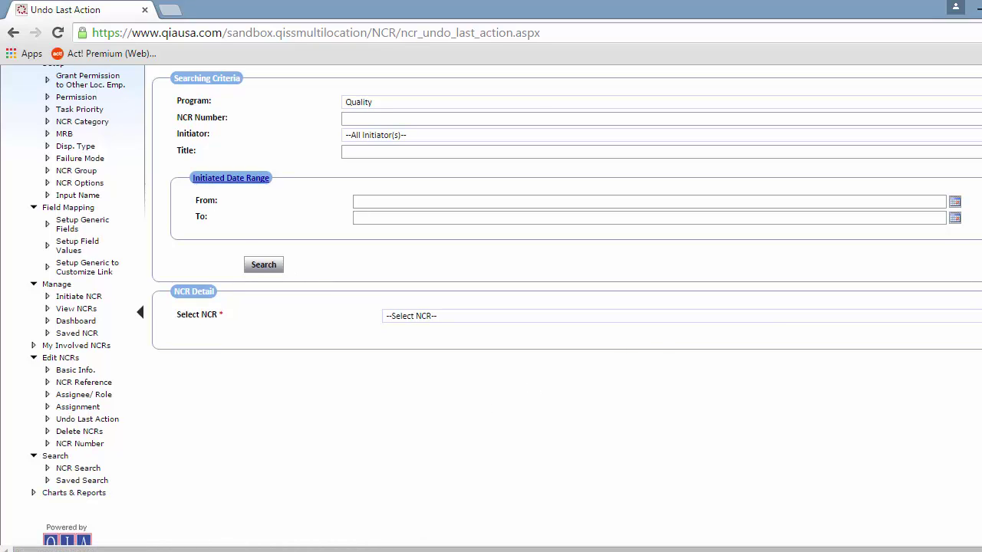
pyautogui.scroll(3, 781, 125)
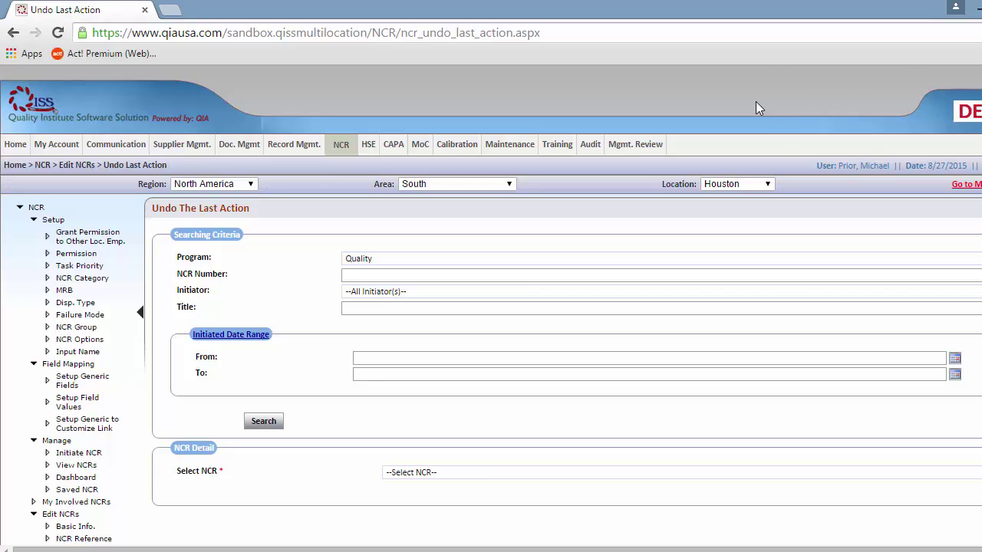